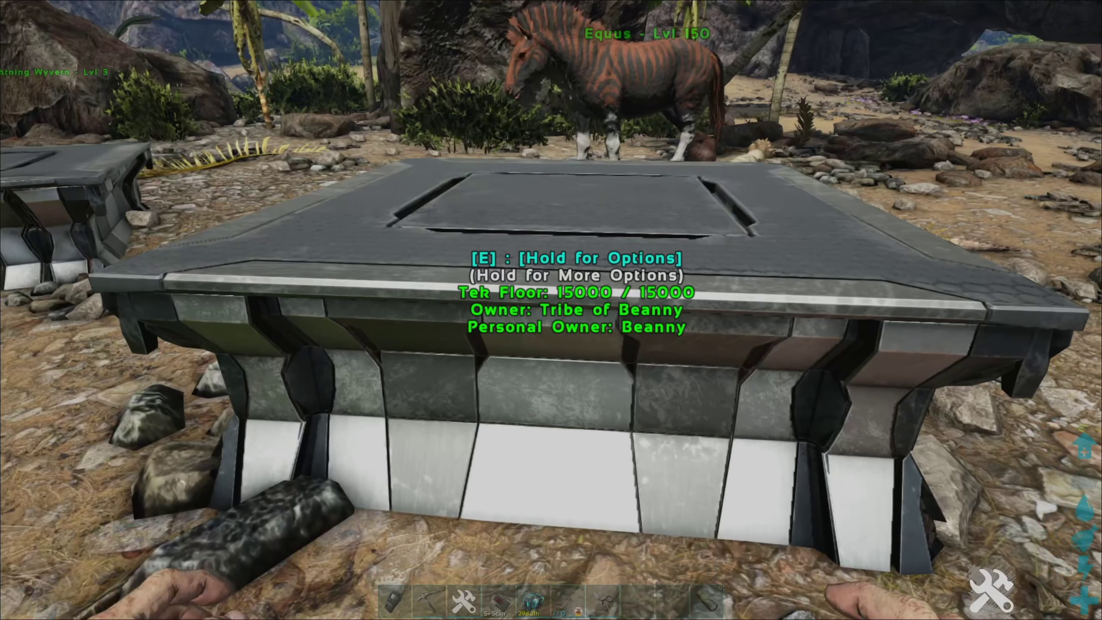
Step: Open and close the Tek Floor's options wheel to confirm it lists no pickup choice
{"action": "key", "text": "e"}
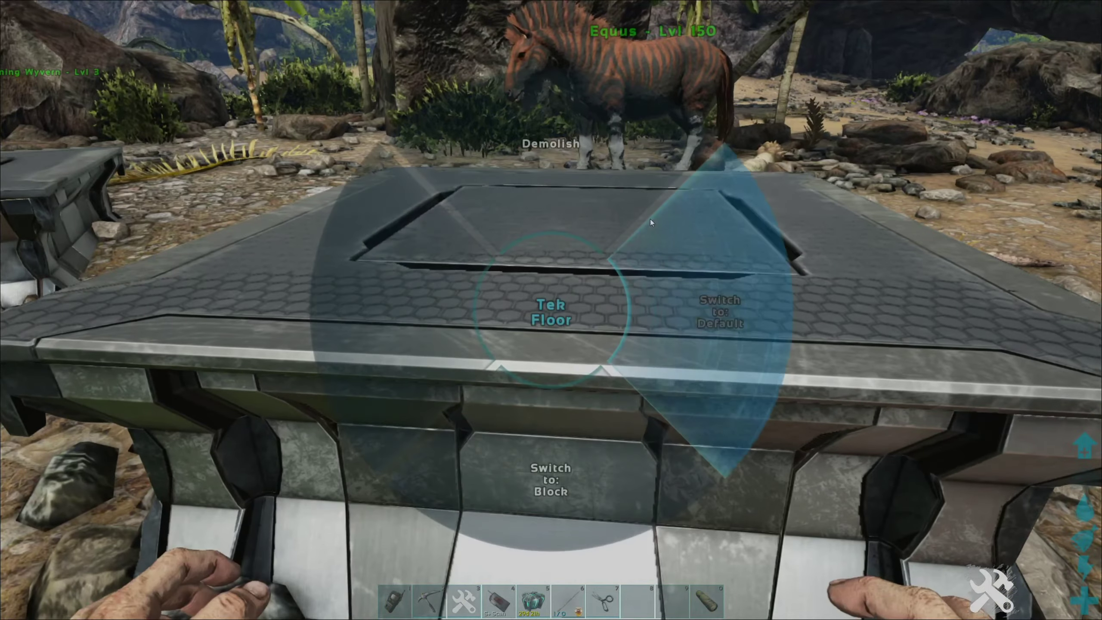
{"action": "key", "text": "e"}
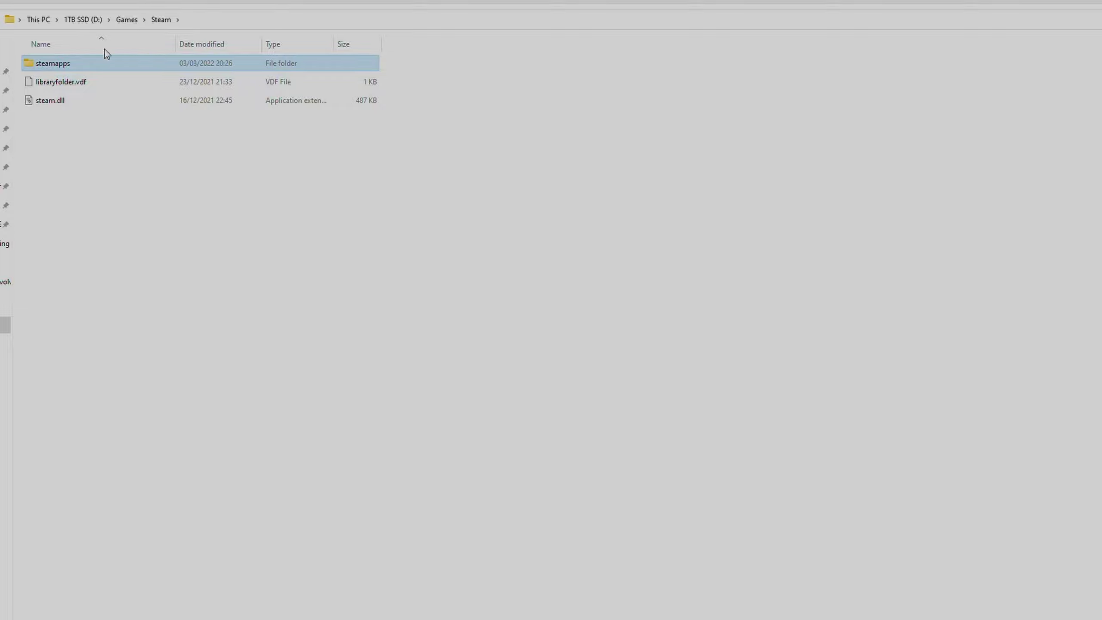
Step: Browse steamapps > common > ARK > ShooterGame > Saved > Config > WindowsNoEditor and open GameUserSettings.ini with Notepad
{"action": "double_click", "coordinate": [74, 64]}
{"action": "double_click", "coordinate": [93, 65]}
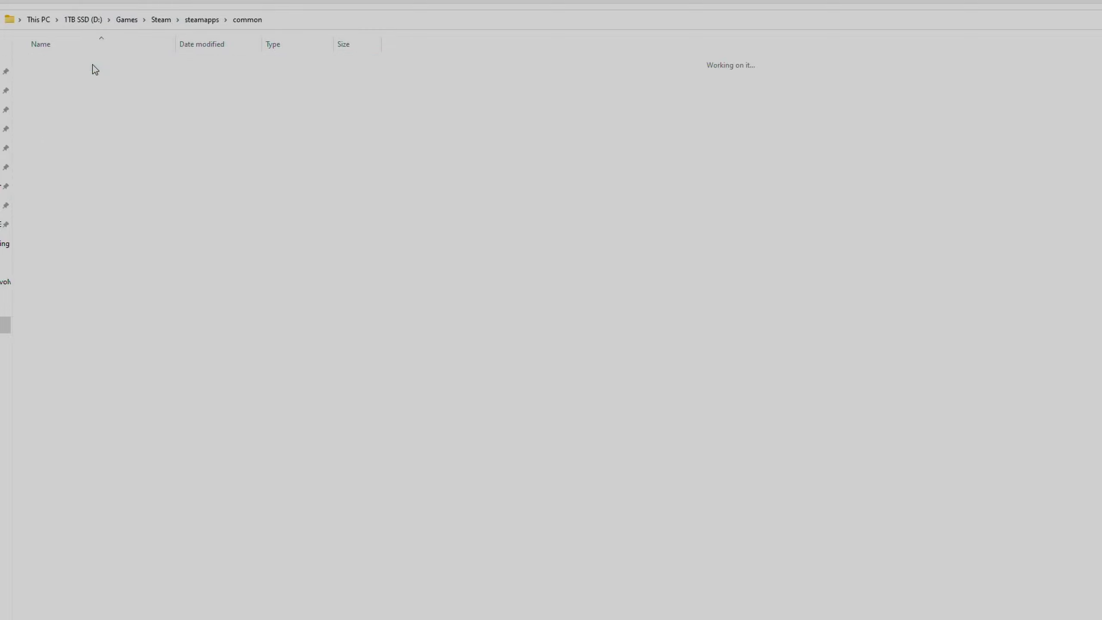
{"action": "double_click", "coordinate": [93, 65]}
{"action": "double_click", "coordinate": [81, 82]}
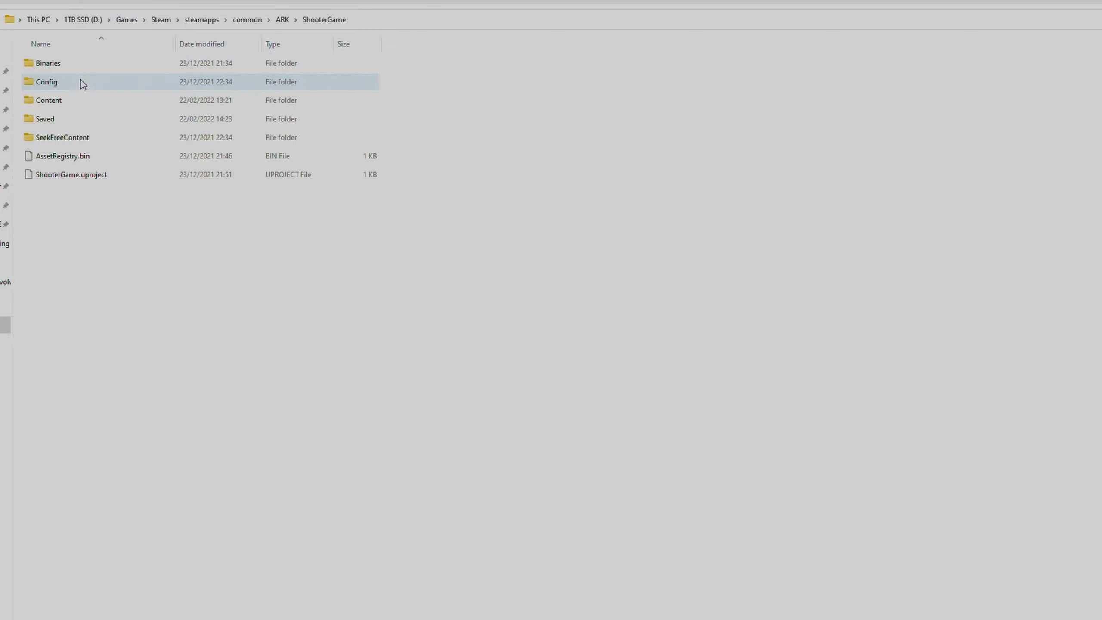
{"action": "double_click", "coordinate": [63, 117]}
{"action": "double_click", "coordinate": [65, 85]}
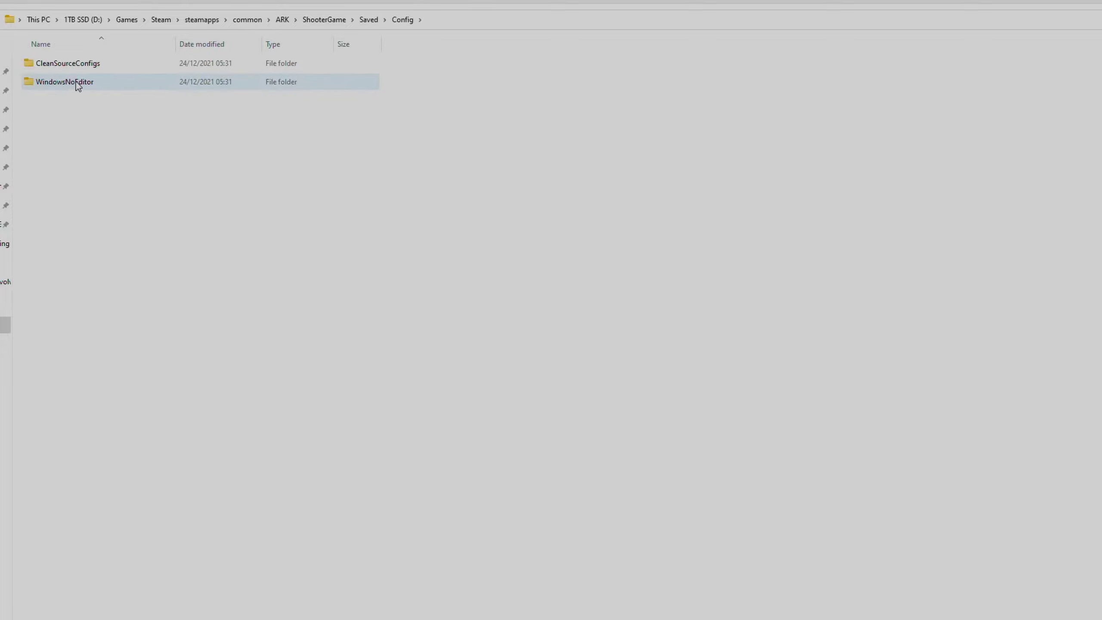
{"action": "double_click", "coordinate": [76, 82]}
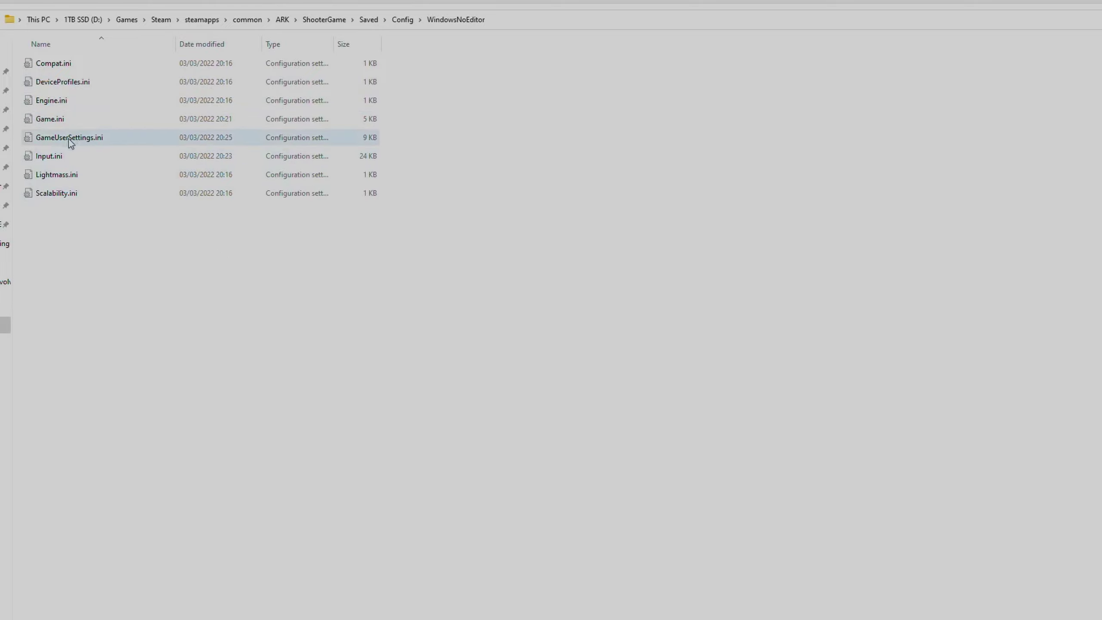
{"action": "mouse_move", "coordinate": [69, 137]}
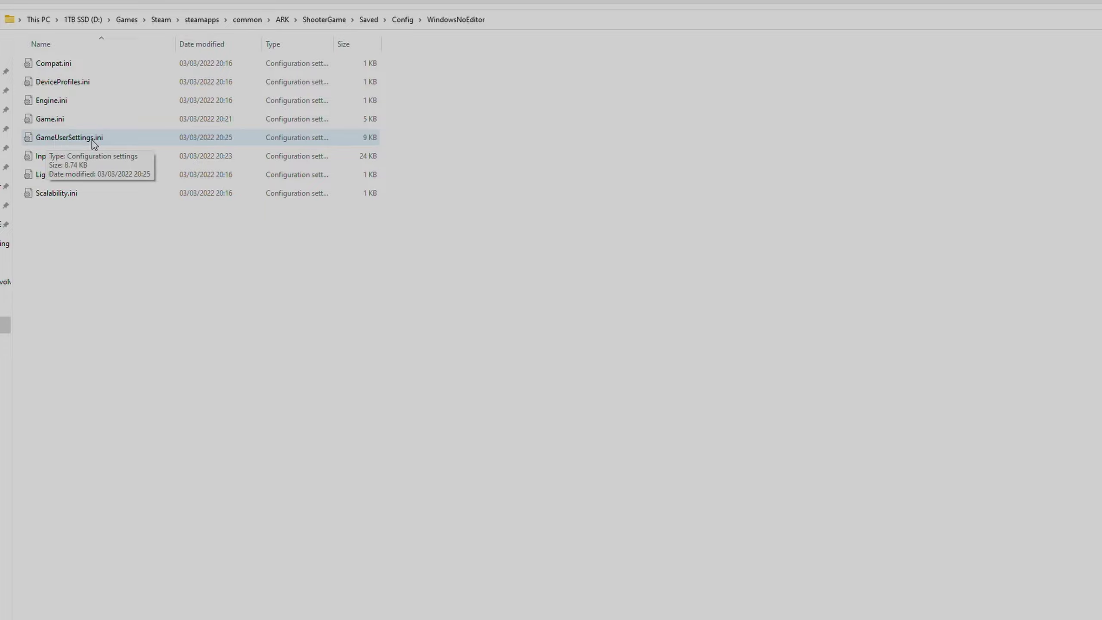
{"action": "right_click", "coordinate": [94, 140]}
{"action": "mouse_move", "coordinate": [139, 199]}
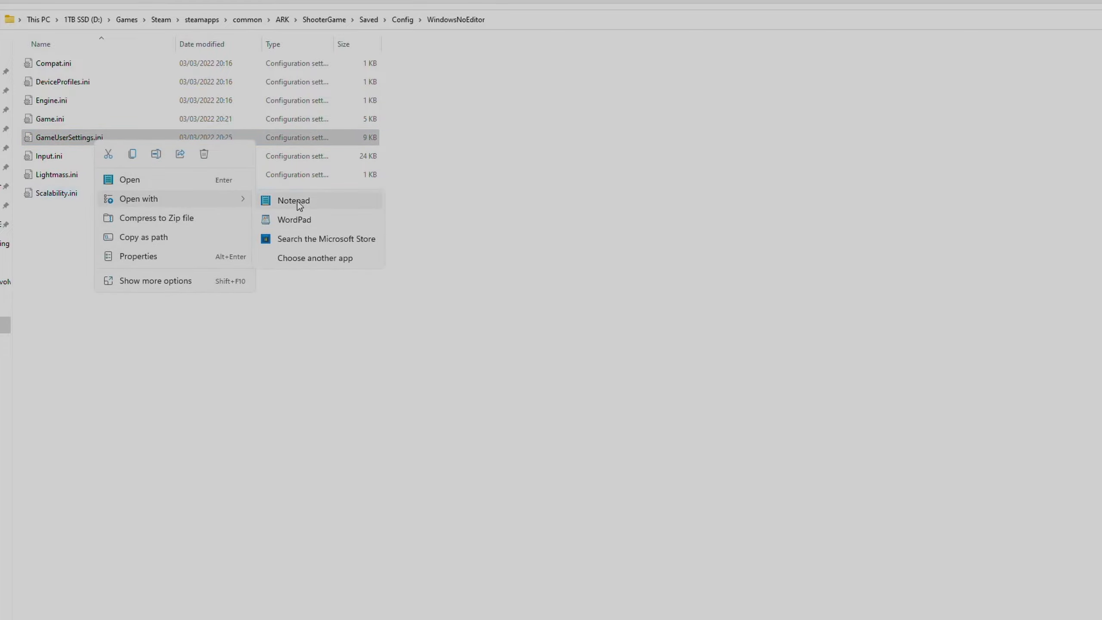
{"action": "left_click", "coordinate": [297, 201]}
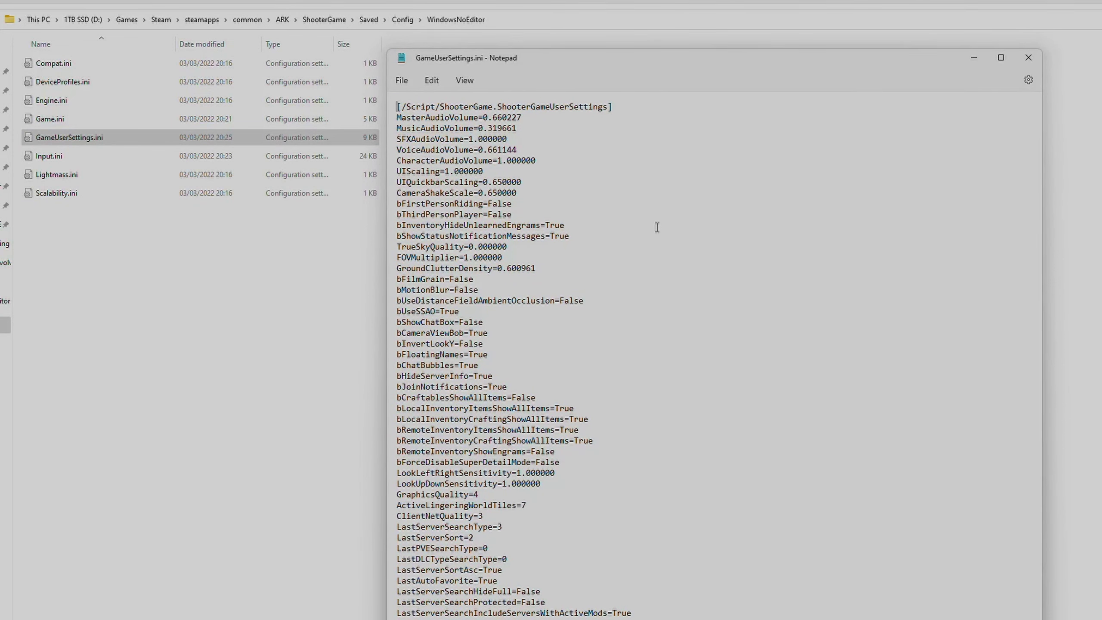
Step: Search for 'structurepickup' to find StructurePickupTimeAfterPlacement, still set to 30
{"action": "key", "text": "ctrl+f"}
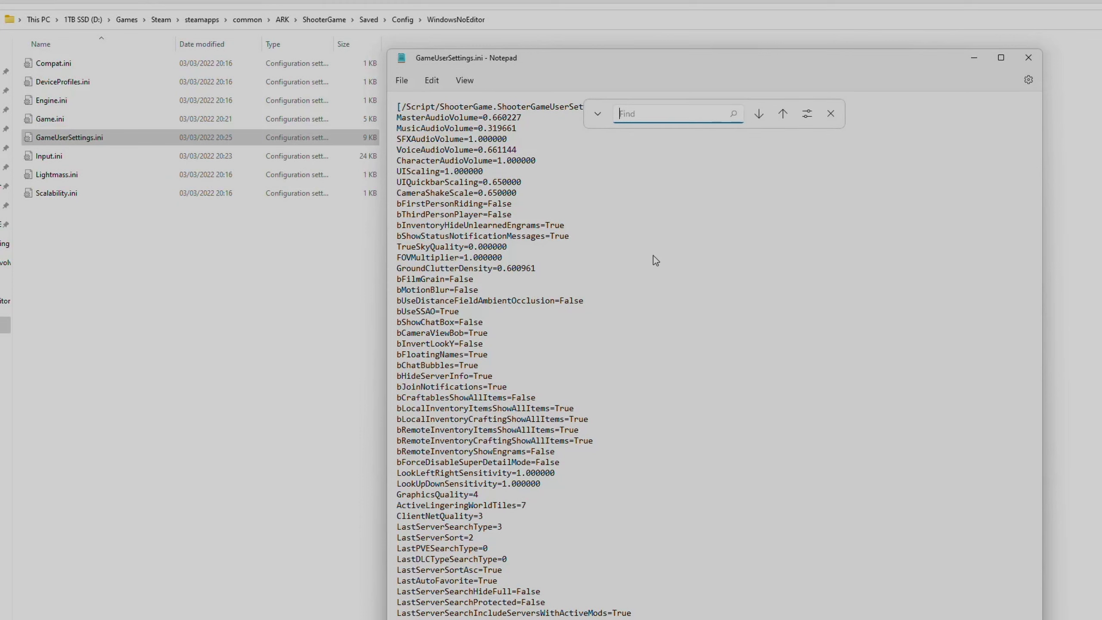
{"action": "type", "text": "structurepickup"}
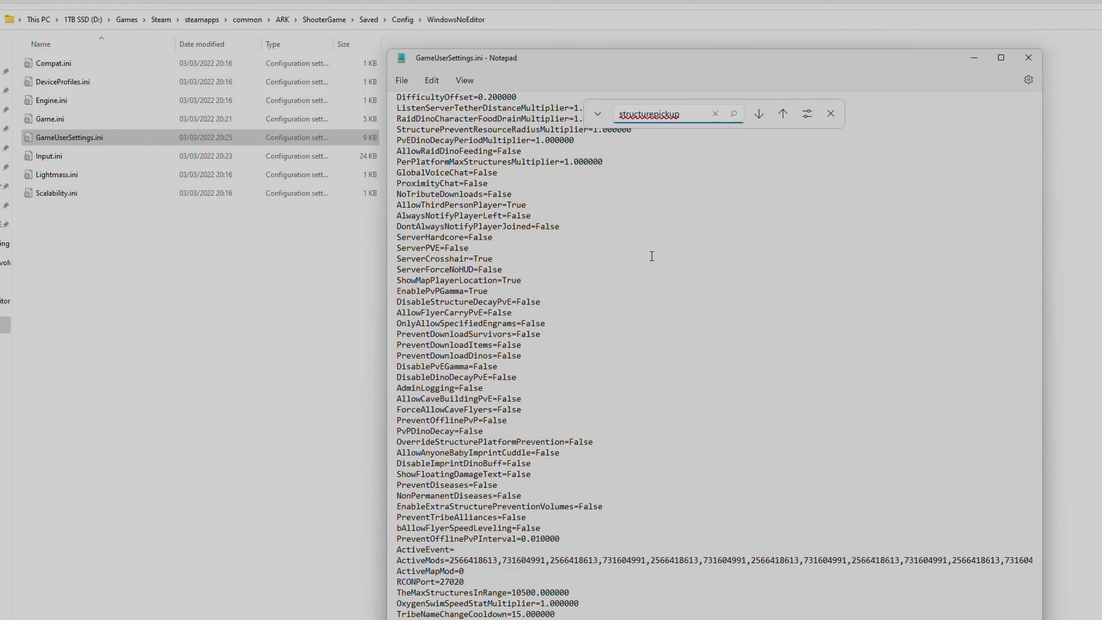
{"action": "scroll", "coordinate": [617, 281], "scroll_direction": "down", "scroll_amount": 3}
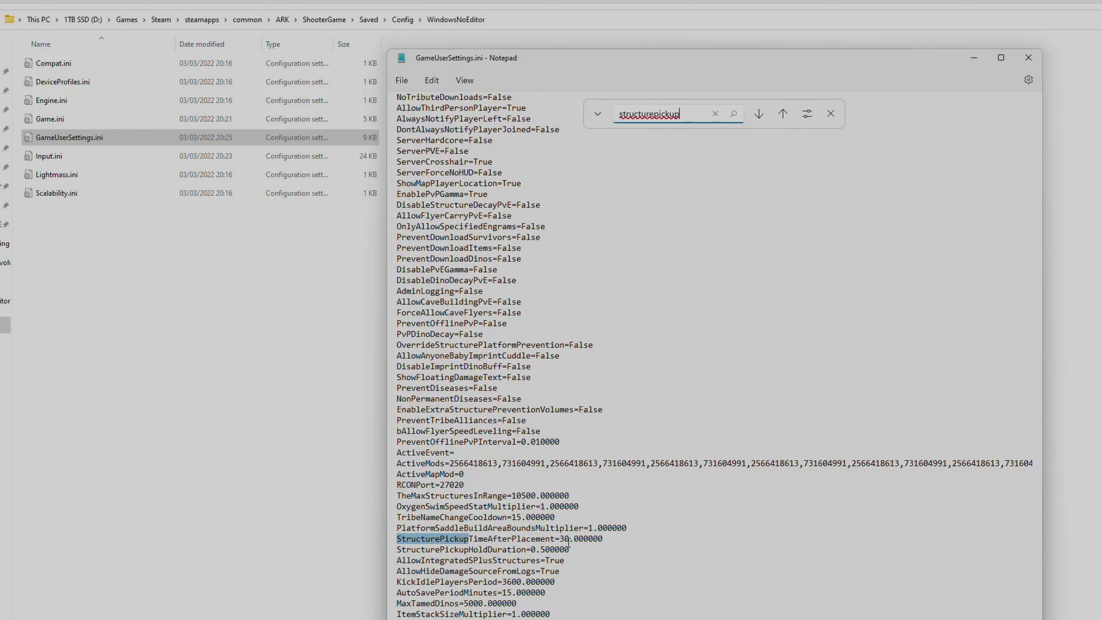
{"action": "left_click_drag", "start_coordinate": [561, 538], "coordinate": [574, 538]}
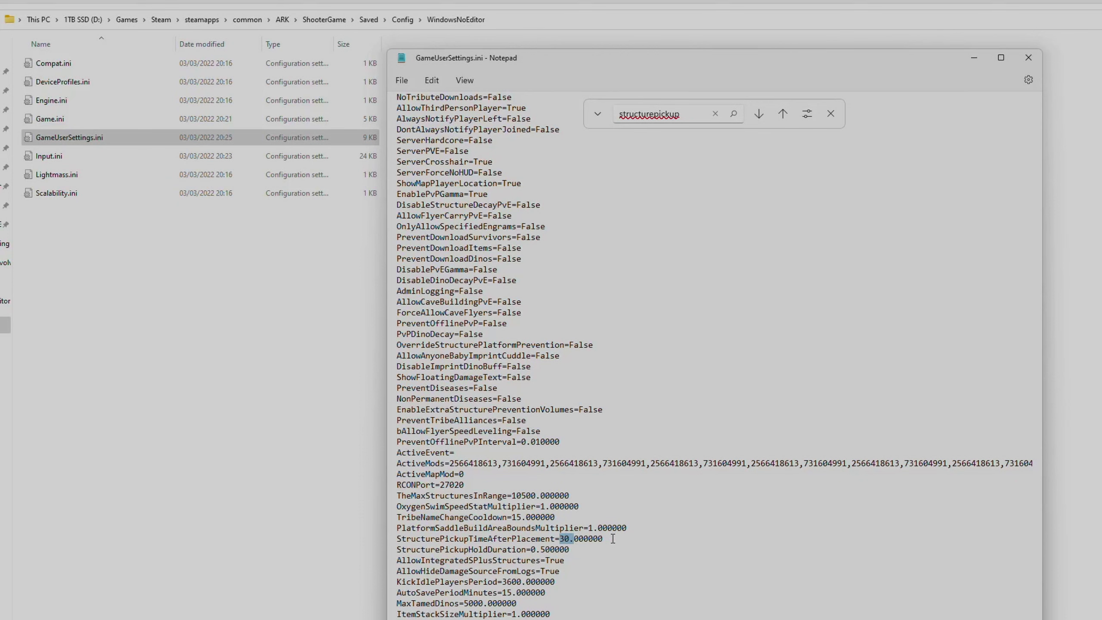
Step: Swap the StructurePickupTimeAfterPlacement line for AlwaysAllowStructurePickup=True and save GameUserSettings.ini
{"action": "left_click_drag", "start_coordinate": [602, 538], "coordinate": [412, 543]}
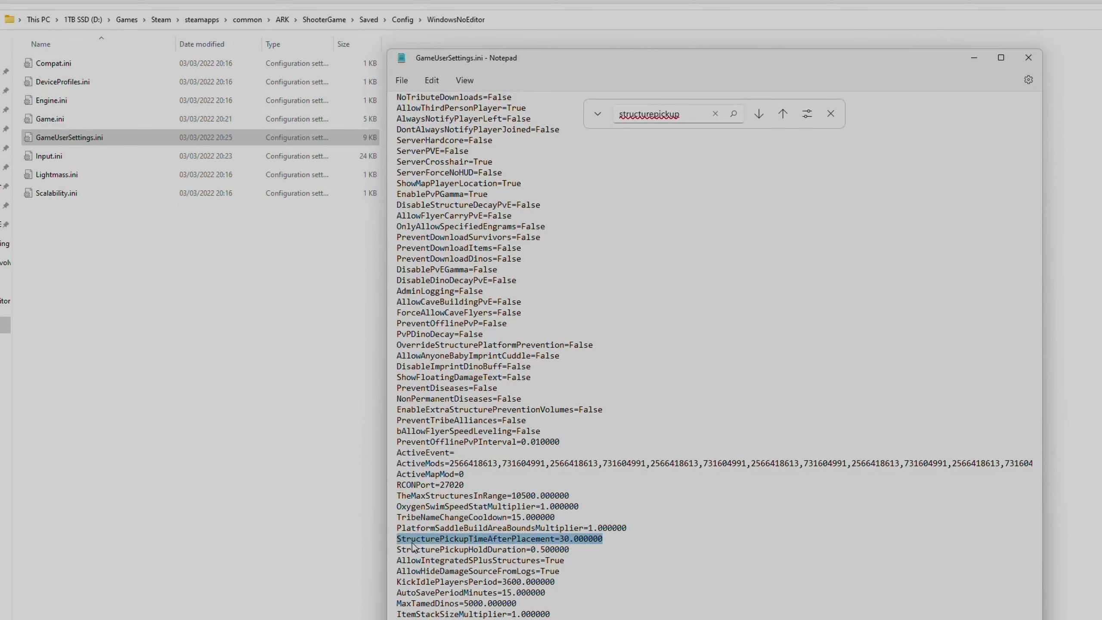
{"action": "key", "text": "Delete"}
{"action": "type", "text": "AlwaysAllowStructurePickup="}
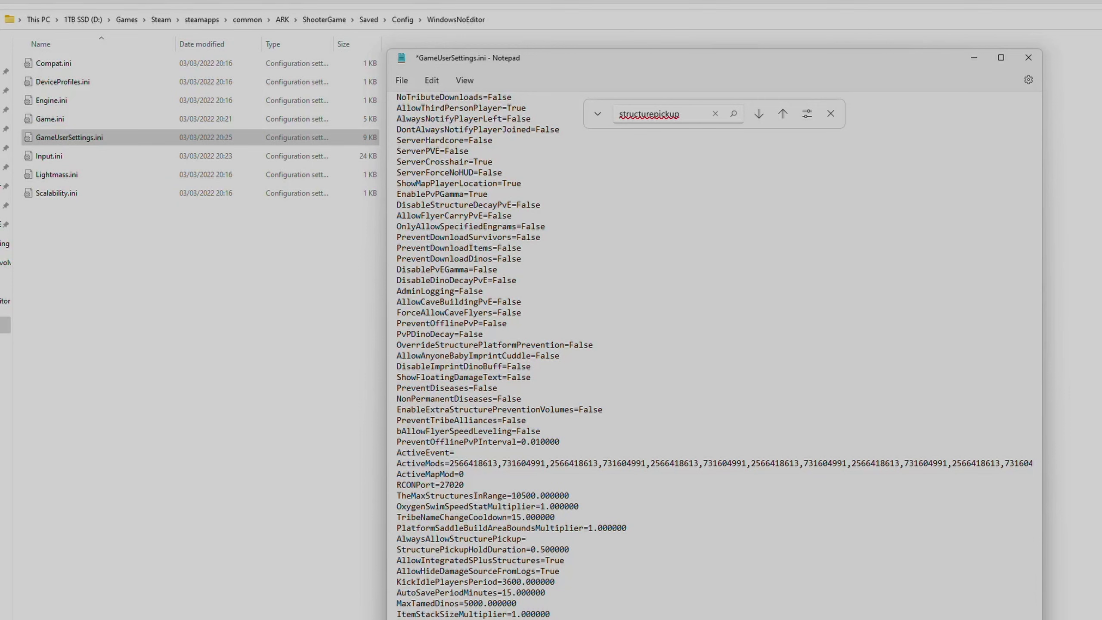
{"action": "type", "text": "True"}
{"action": "left_click", "coordinate": [401, 80]}
{"action": "left_click", "coordinate": [414, 170]}
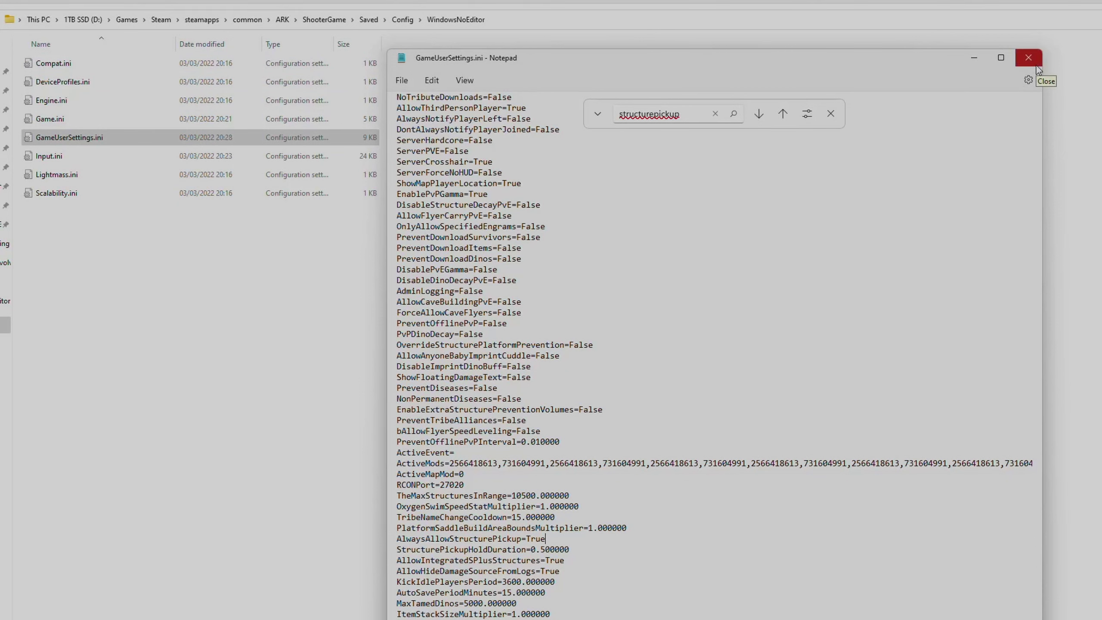
{"action": "scroll", "coordinate": [675, 324], "scroll_direction": "down", "scroll_amount": 1}
{"action": "scroll", "coordinate": [676, 334], "scroll_direction": "down", "scroll_amount": 6}
{"action": "scroll", "coordinate": [675, 334], "scroll_direction": "down", "scroll_amount": 4}
{"action": "scroll", "coordinate": [676, 333], "scroll_direction": "down", "scroll_amount": 4}
{"action": "scroll", "coordinate": [670, 340], "scroll_direction": "up", "scroll_amount": 1}
{"action": "scroll", "coordinate": [607, 377], "scroll_direction": "up", "scroll_amount": 7}
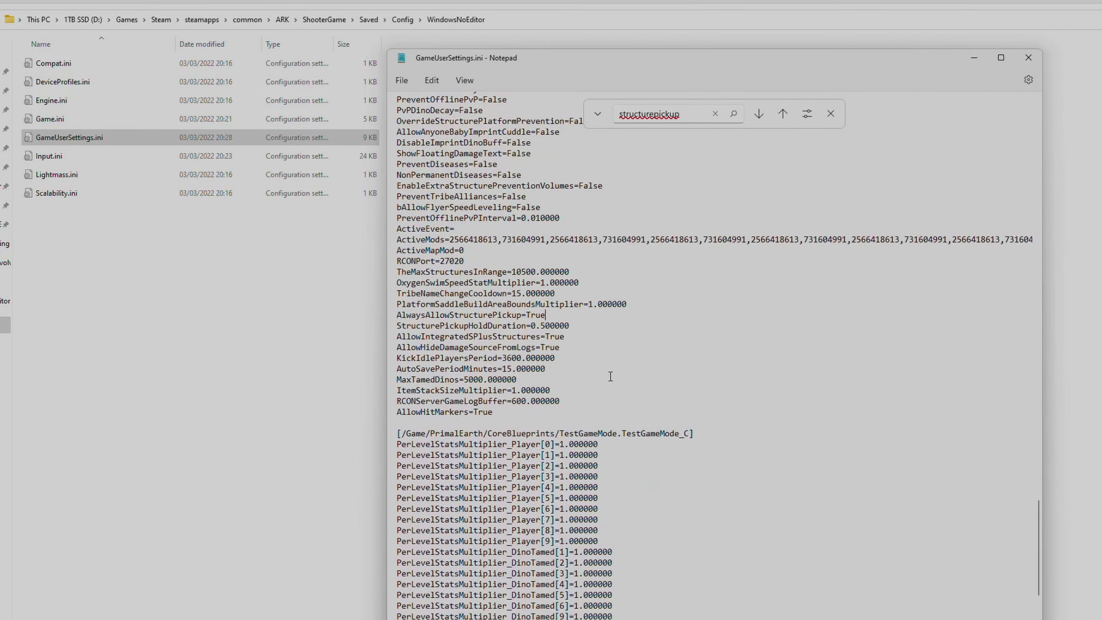
{"action": "left_click", "coordinate": [515, 413]}
{"action": "key", "text": "Return"}
{"action": "key", "text": "Return"}
{"action": "type", "text": "["}
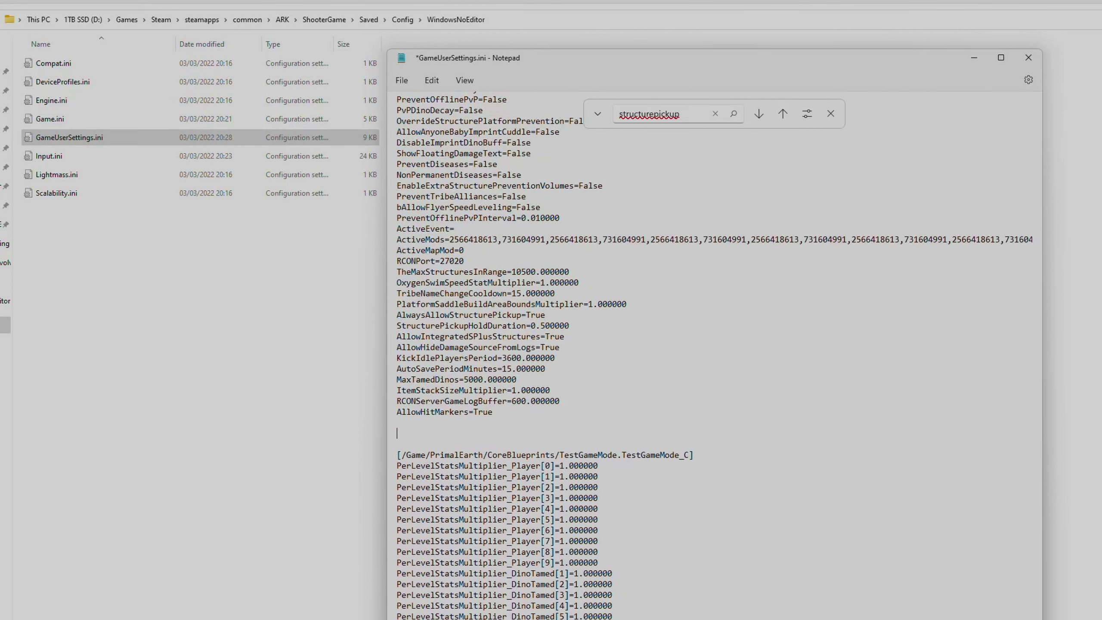
{"action": "type", "text": "StructuresPlus]"}
{"action": "key", "text": "Return"}
{"action": "left_click", "coordinate": [500, 434]}
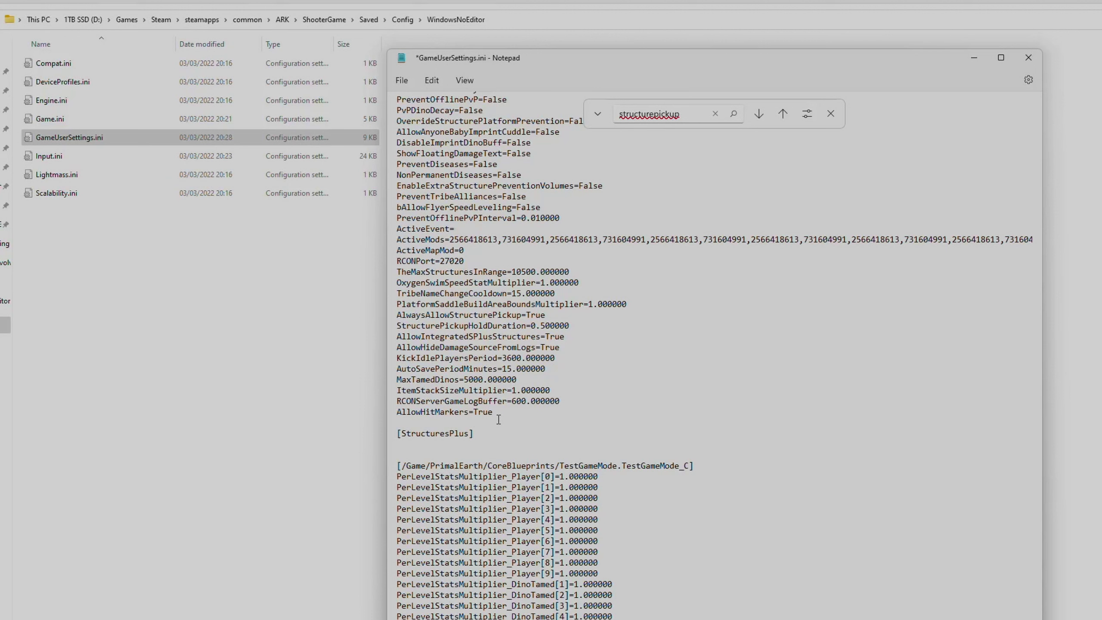
{"action": "key", "text": "Down"}
{"action": "type", "text": "AlwaysAllowStructurePickup=True"}
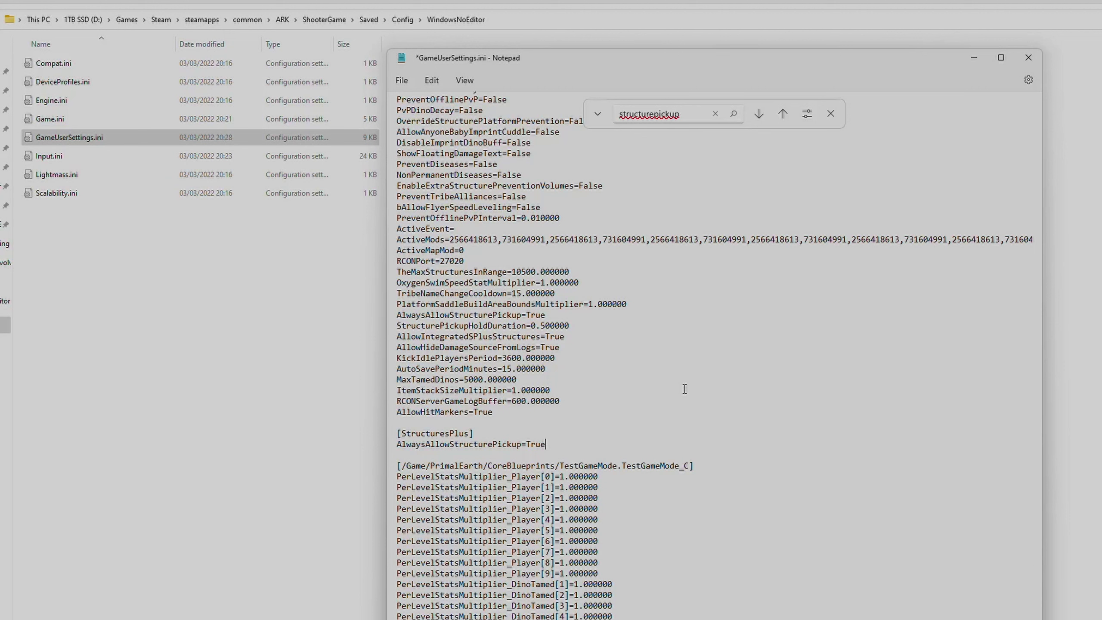
{"action": "key", "text": "Return"}
{"action": "type", "text": "NoFoundationsRequired=True"}
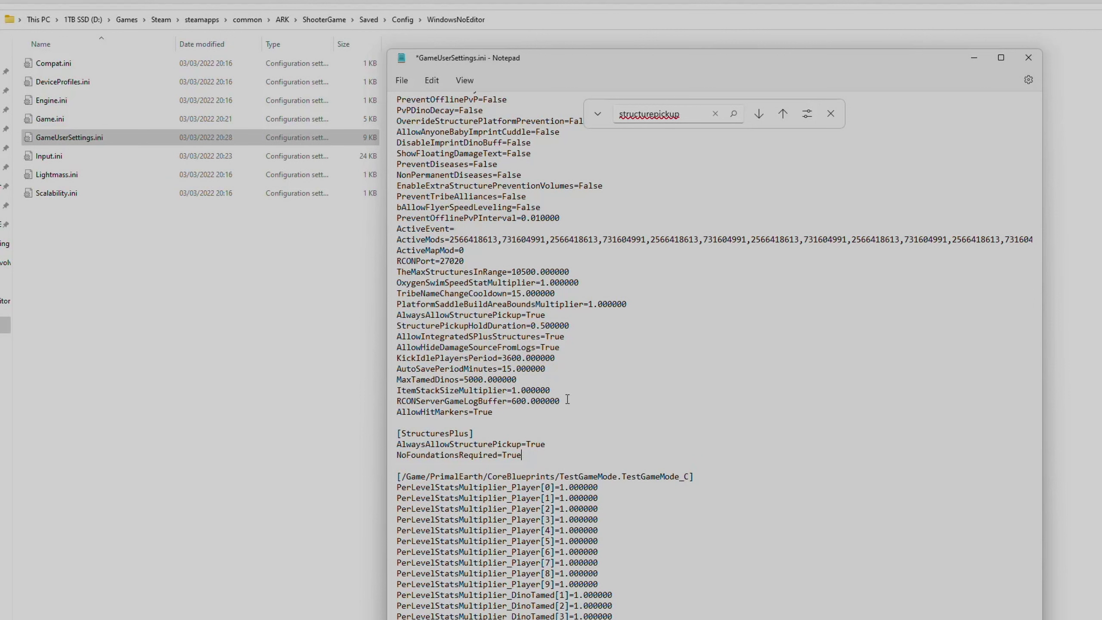
{"action": "key", "text": "Return"}
{"action": "type", "text": "RemoveFloorRequirementFromStructurePlacement=True"}
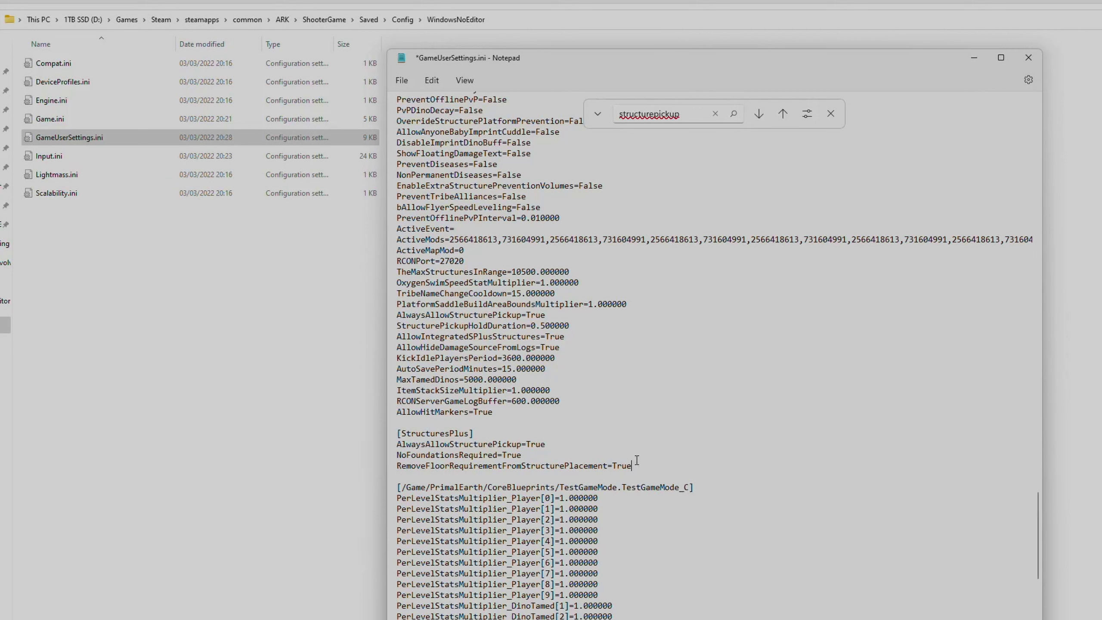
{"action": "left_click_drag", "start_coordinate": [633, 464], "coordinate": [388, 423]}
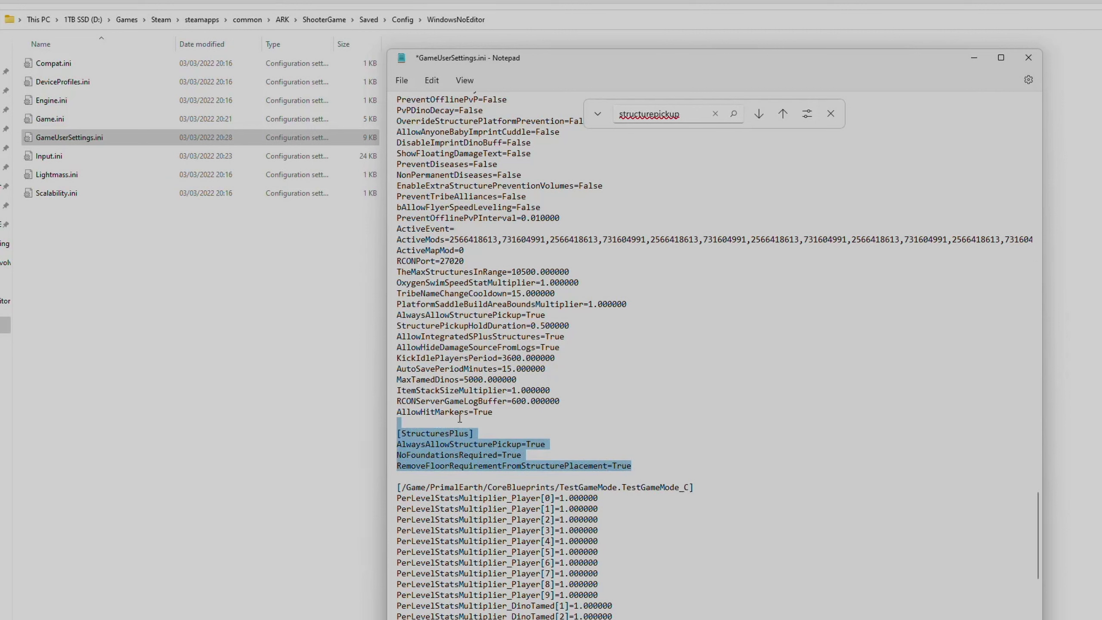
{"action": "key", "text": "Delete"}
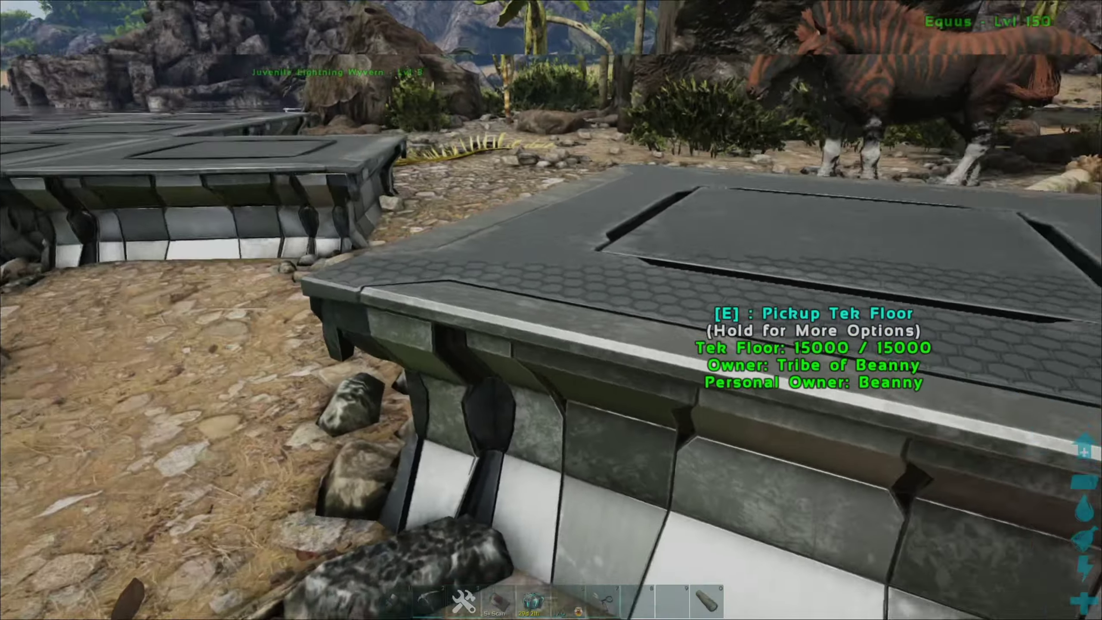
Step: Check the Tek Floor options wheels, which now list Pickup Tek Floor, on two floors
{"action": "key", "text": "e"}
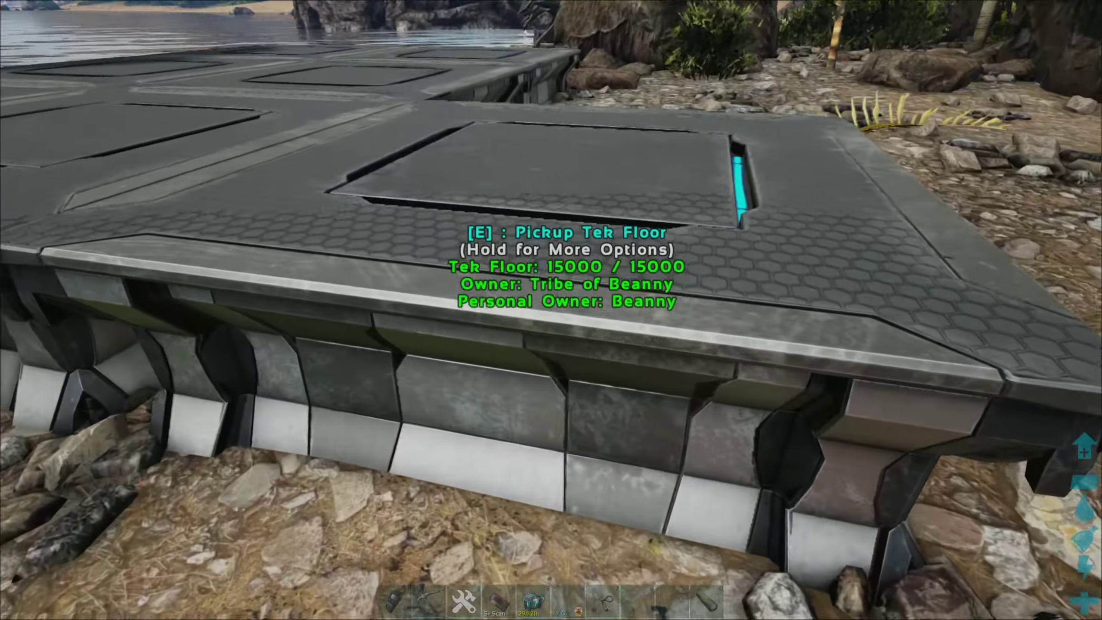
{"action": "key", "text": "e"}
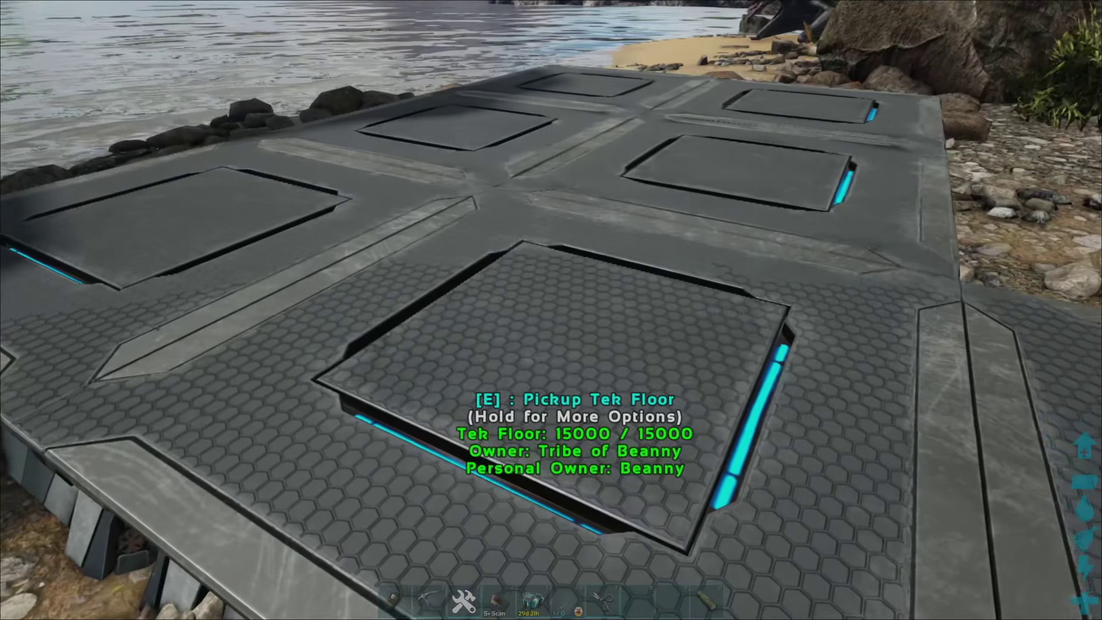
{"action": "key", "text": "e"}
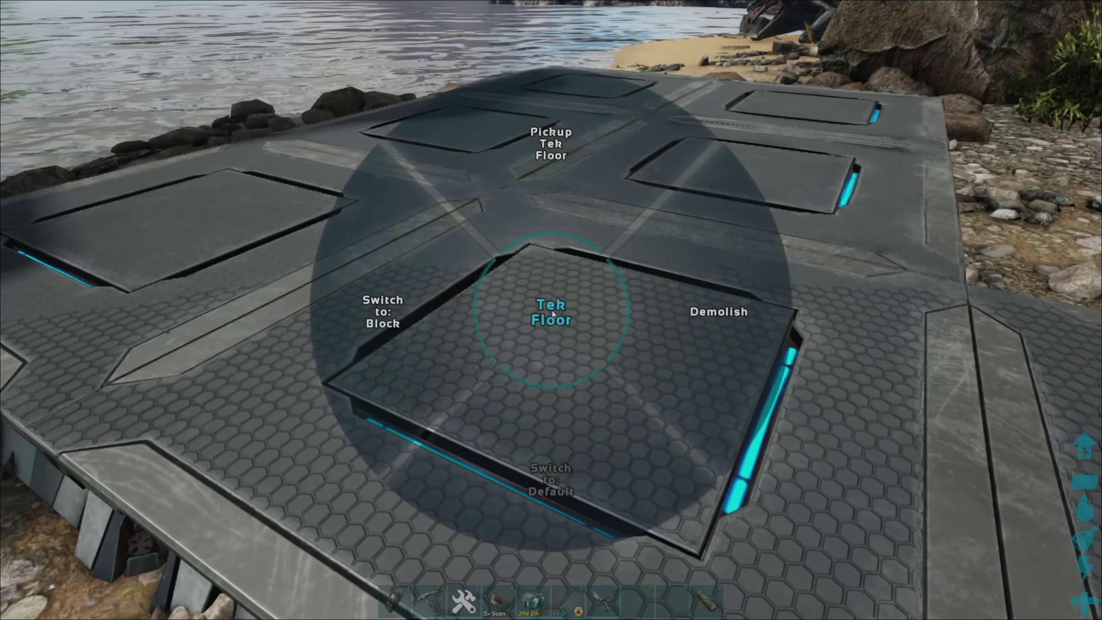